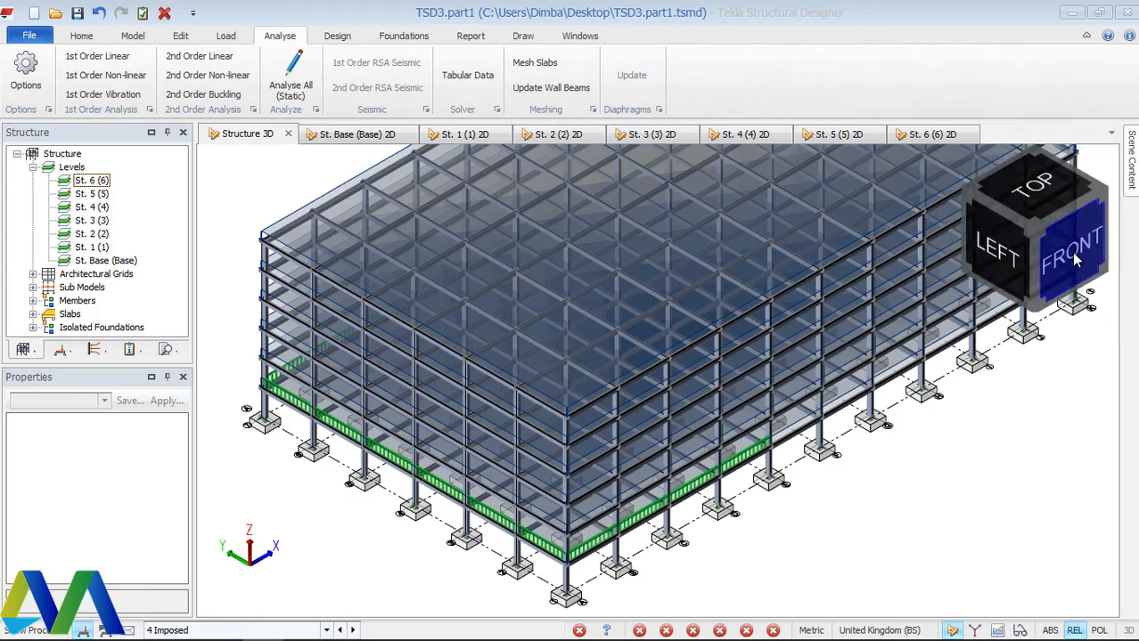
Step: Examine the slab loads, storeys and end columns of the frame in front elevation, from one end to the other
{"action": "left_click", "coordinate": [1075, 258]}
{"action": "scroll", "coordinate": [854, 434], "scroll_direction": "up", "scroll_amount": 10}
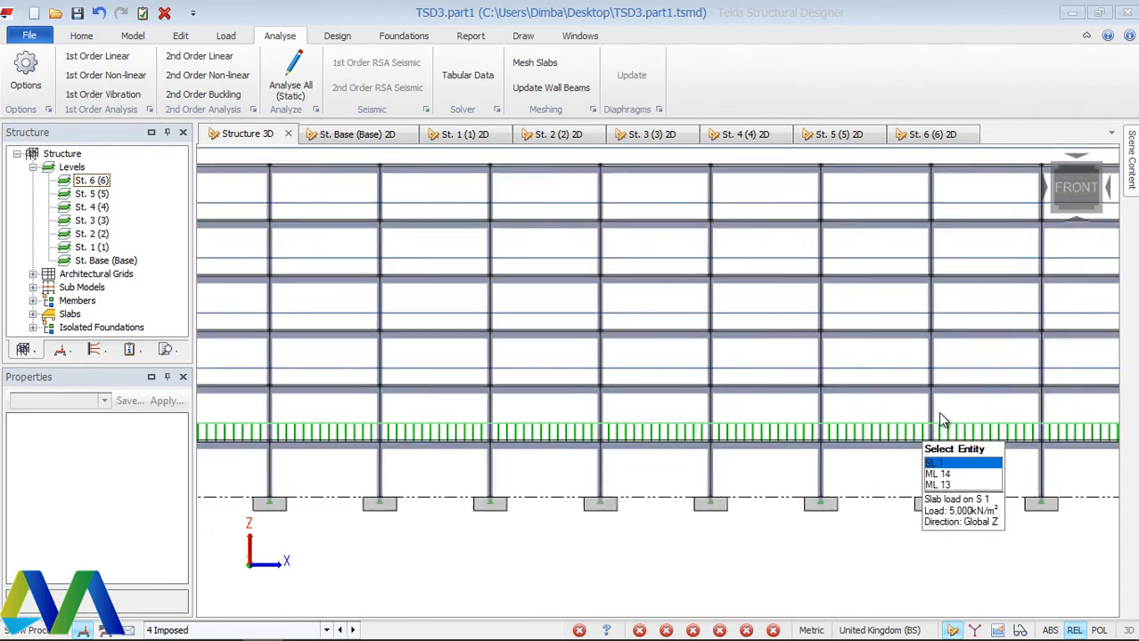
{"action": "scroll", "coordinate": [462, 426], "scroll_direction": "down", "scroll_amount": 5}
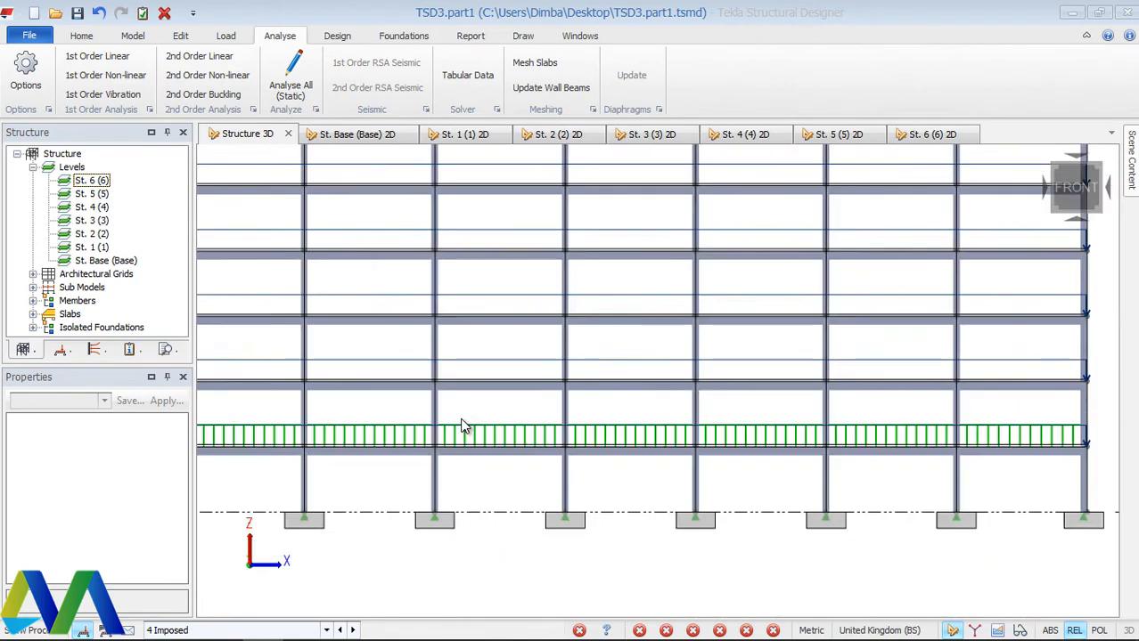
{"action": "scroll", "coordinate": [897, 393], "scroll_direction": "up", "scroll_amount": 4}
{"action": "scroll", "coordinate": [797, 409], "scroll_direction": "up", "scroll_amount": 5}
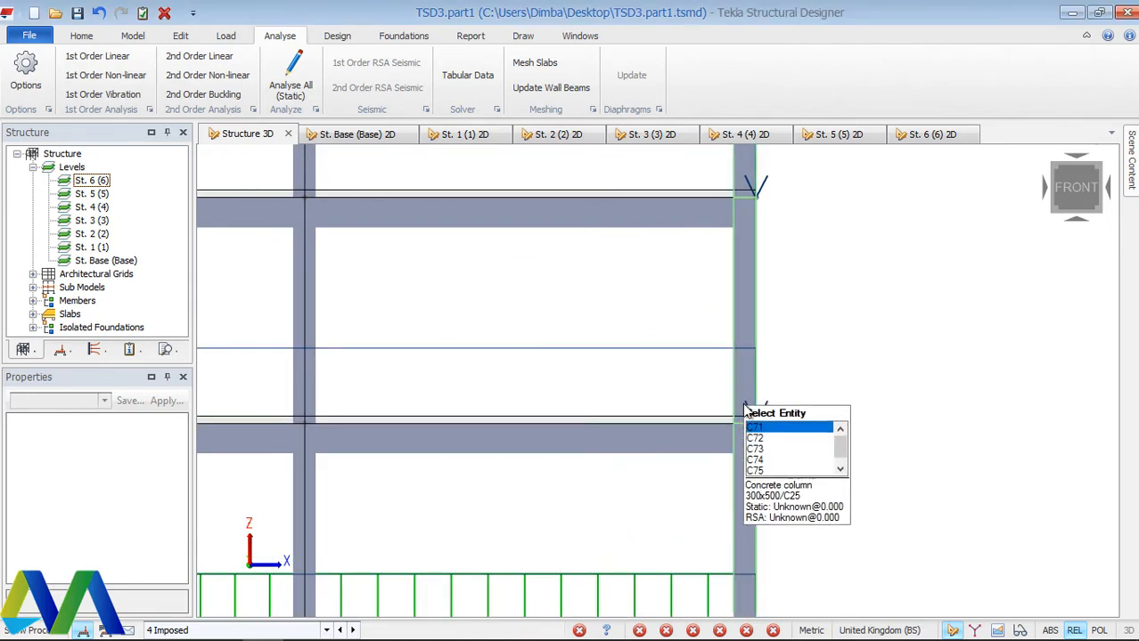
{"action": "scroll", "coordinate": [744, 396], "scroll_direction": "down", "scroll_amount": 3}
{"action": "scroll", "coordinate": [751, 414], "scroll_direction": "up", "scroll_amount": 1}
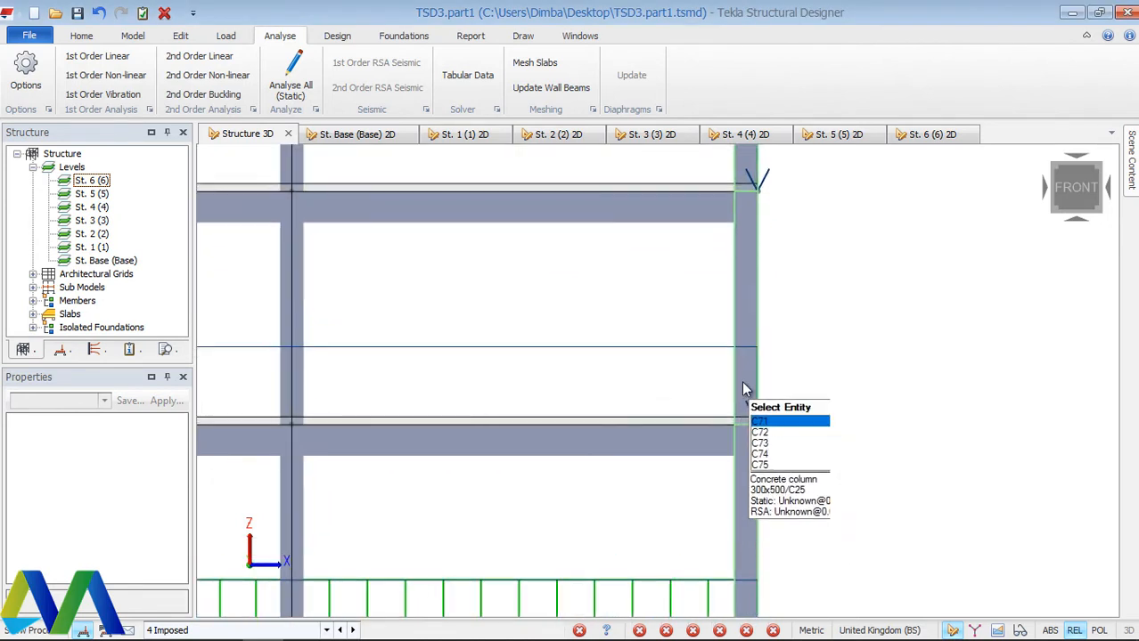
{"action": "scroll", "coordinate": [766, 414], "scroll_direction": "down", "scroll_amount": 3}
{"action": "scroll", "coordinate": [762, 415], "scroll_direction": "down", "scroll_amount": 2}
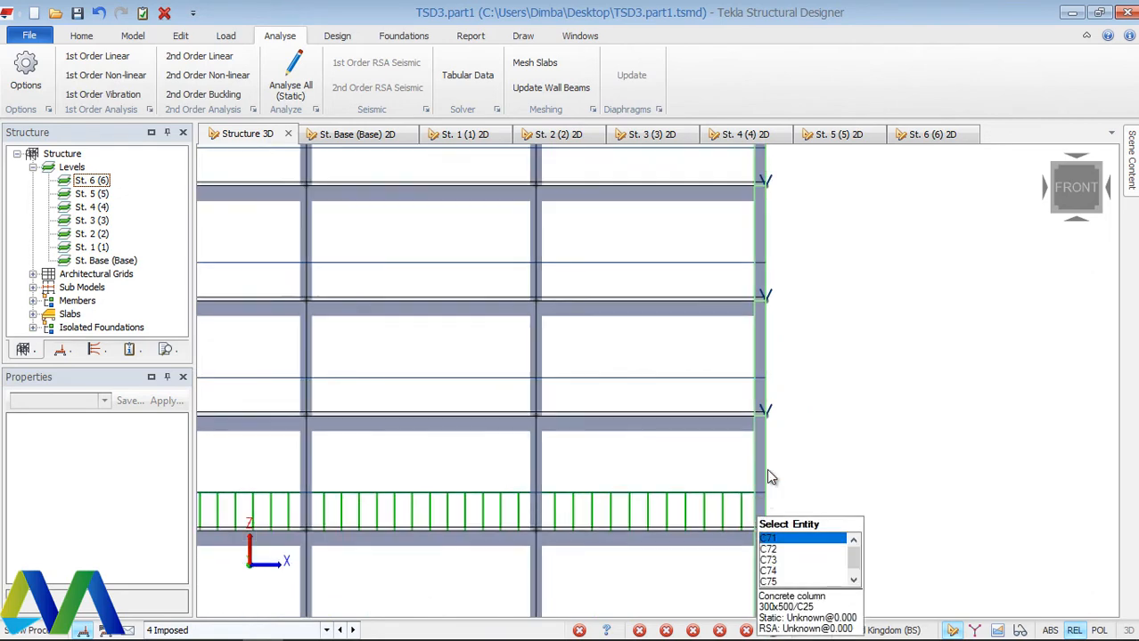
{"action": "scroll", "coordinate": [771, 428], "scroll_direction": "up", "scroll_amount": 4}
{"action": "scroll", "coordinate": [775, 441], "scroll_direction": "down", "scroll_amount": 2}
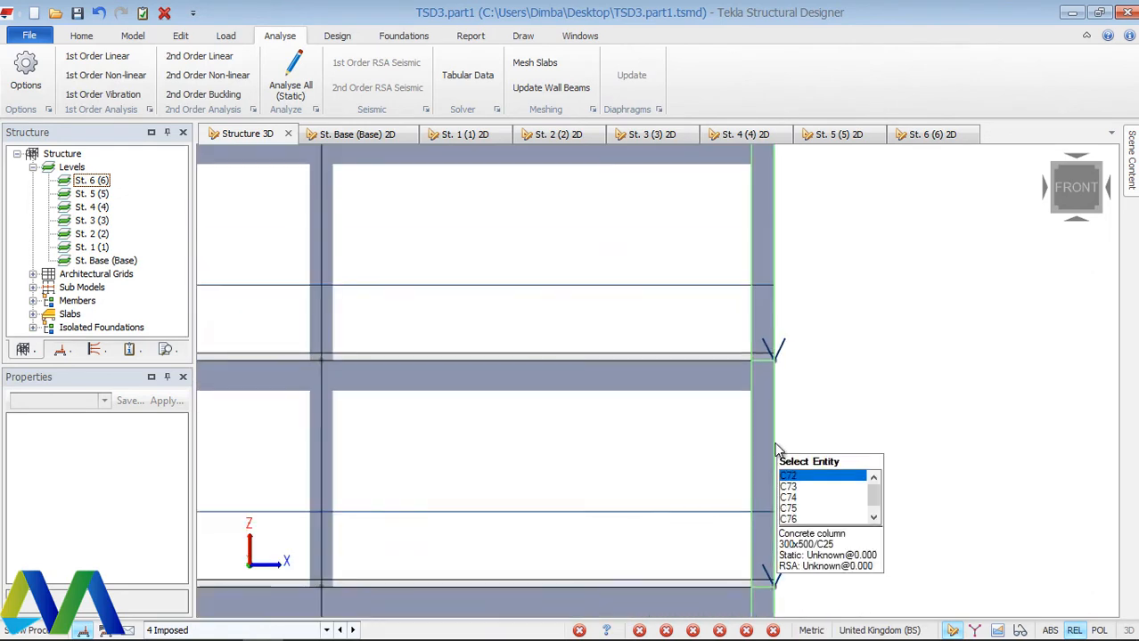
{"action": "scroll", "coordinate": [766, 299], "scroll_direction": "down", "scroll_amount": 2}
{"action": "scroll", "coordinate": [784, 294], "scroll_direction": "up", "scroll_amount": 4}
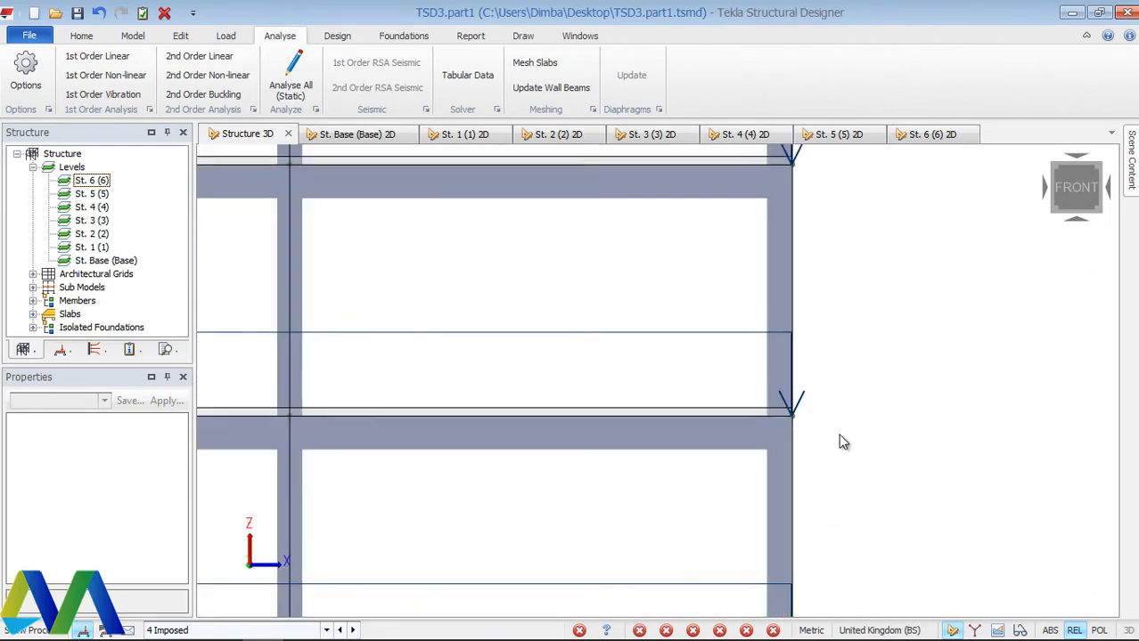
{"action": "scroll", "coordinate": [838, 441], "scroll_direction": "down", "scroll_amount": 5}
{"action": "scroll", "coordinate": [854, 416], "scroll_direction": "down", "scroll_amount": 3}
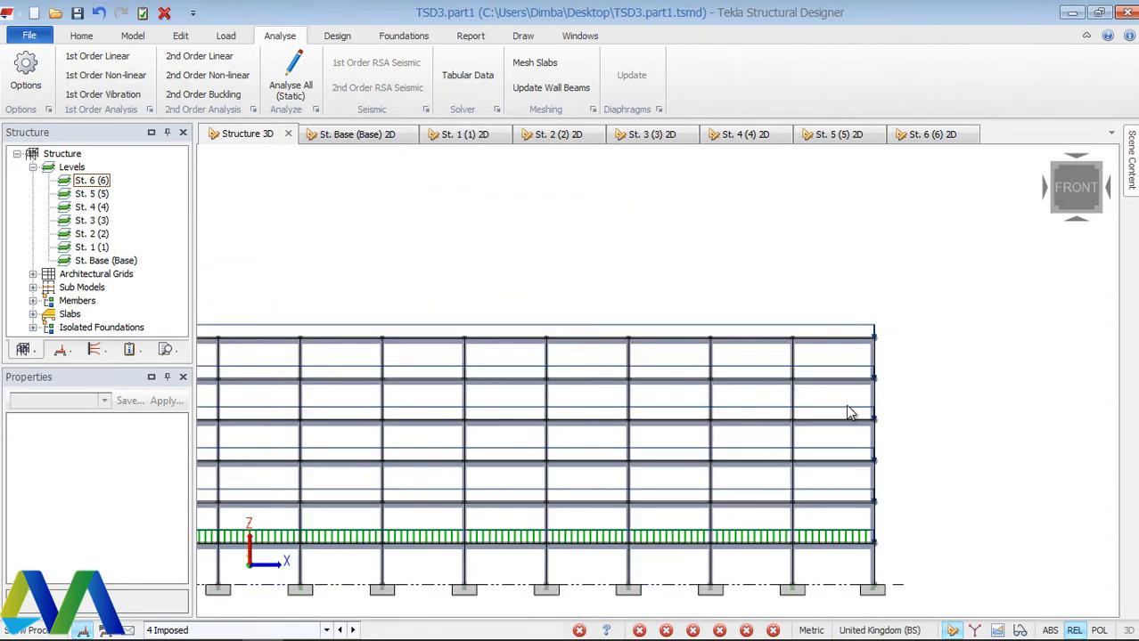
{"action": "scroll", "coordinate": [835, 420], "scroll_direction": "up", "scroll_amount": 1}
{"action": "scroll", "coordinate": [704, 437], "scroll_direction": "down", "scroll_amount": 3}
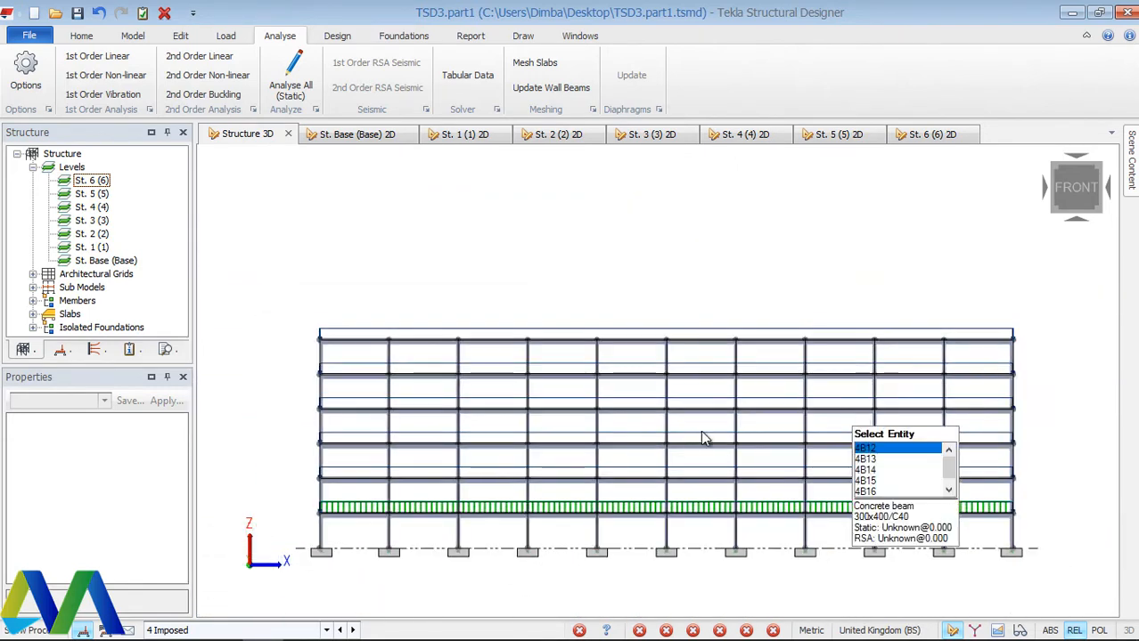
{"action": "scroll", "coordinate": [465, 433], "scroll_direction": "up", "scroll_amount": 6}
{"action": "scroll", "coordinate": [489, 424], "scroll_direction": "up", "scroll_amount": 4}
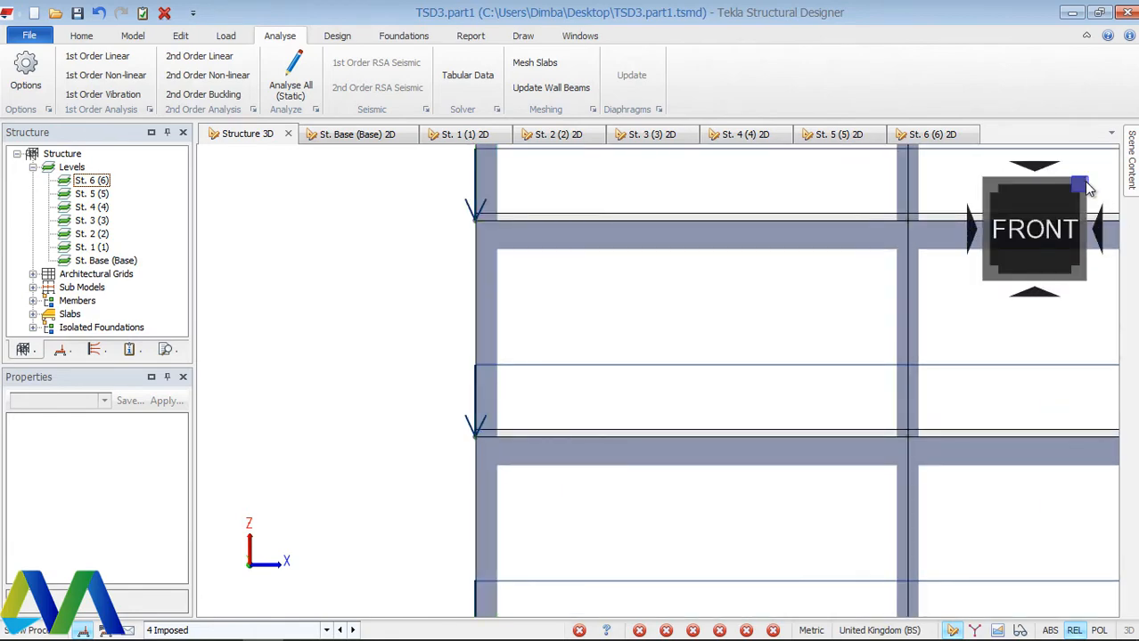
Step: Return the model to an isometric view showing its top, left and front faces
{"action": "left_click", "coordinate": [1084, 186]}
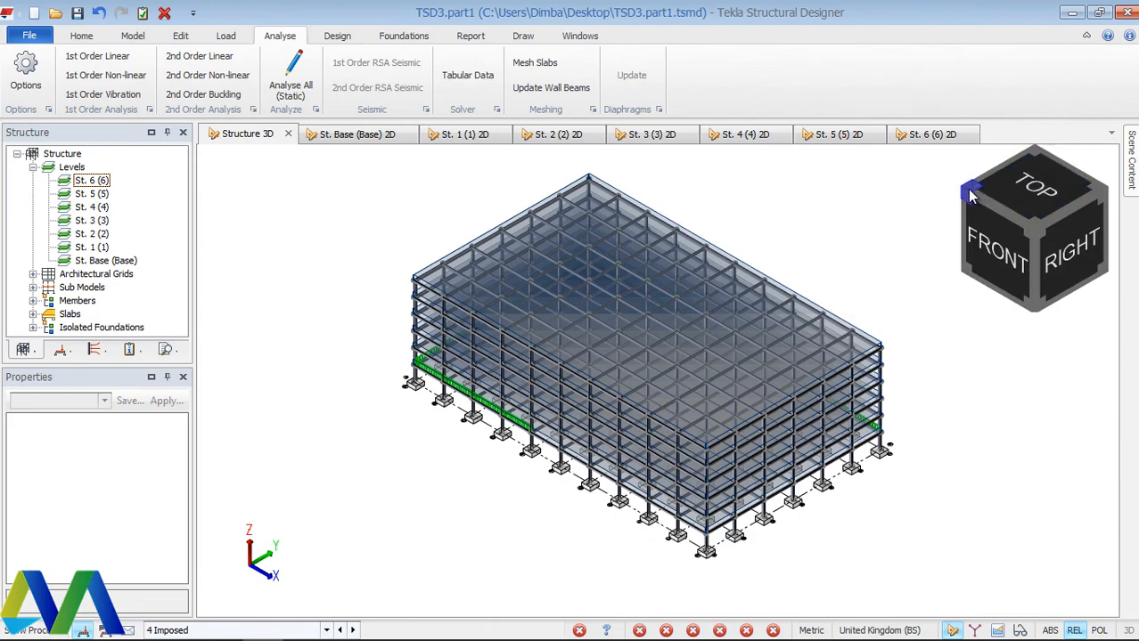
{"action": "left_click", "coordinate": [969, 193]}
{"action": "scroll", "coordinate": [639, 532], "scroll_direction": "up", "scroll_amount": 3}
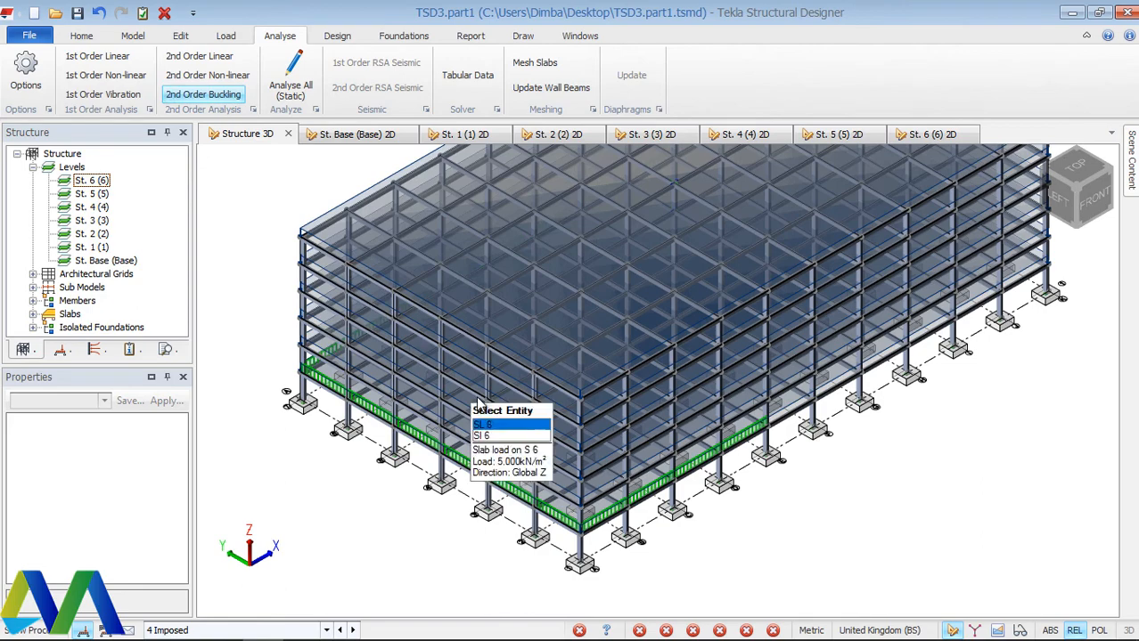
Step: Run the static analysis of the whole structure
{"action": "scroll", "coordinate": [419, 423], "scroll_direction": "down", "scroll_amount": 2}
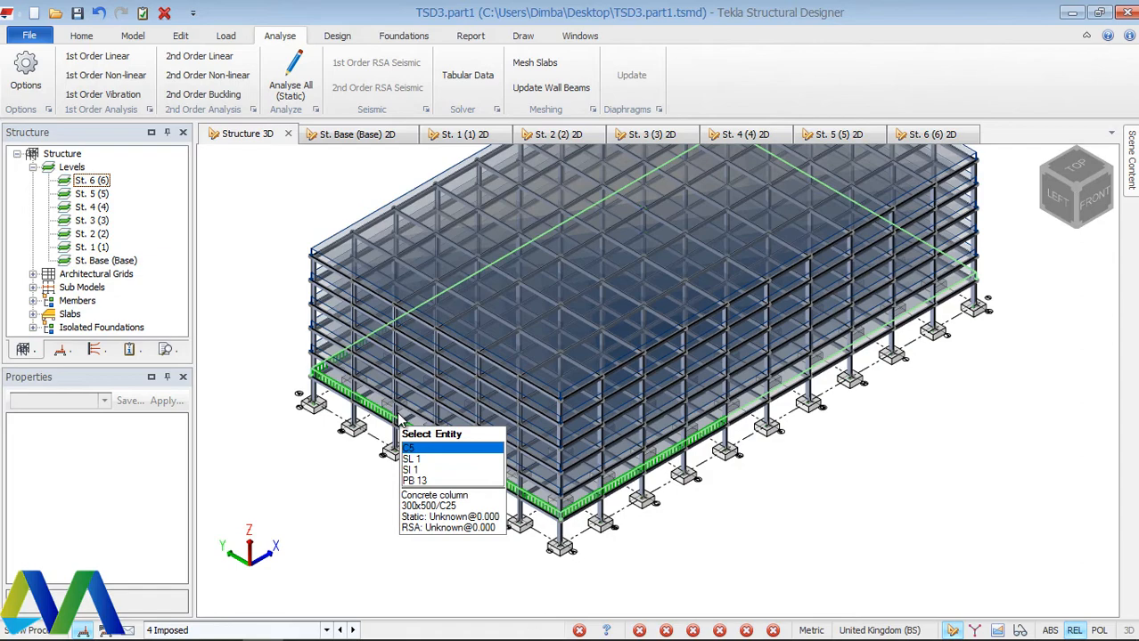
{"action": "scroll", "coordinate": [432, 473], "scroll_direction": "down", "scroll_amount": 2}
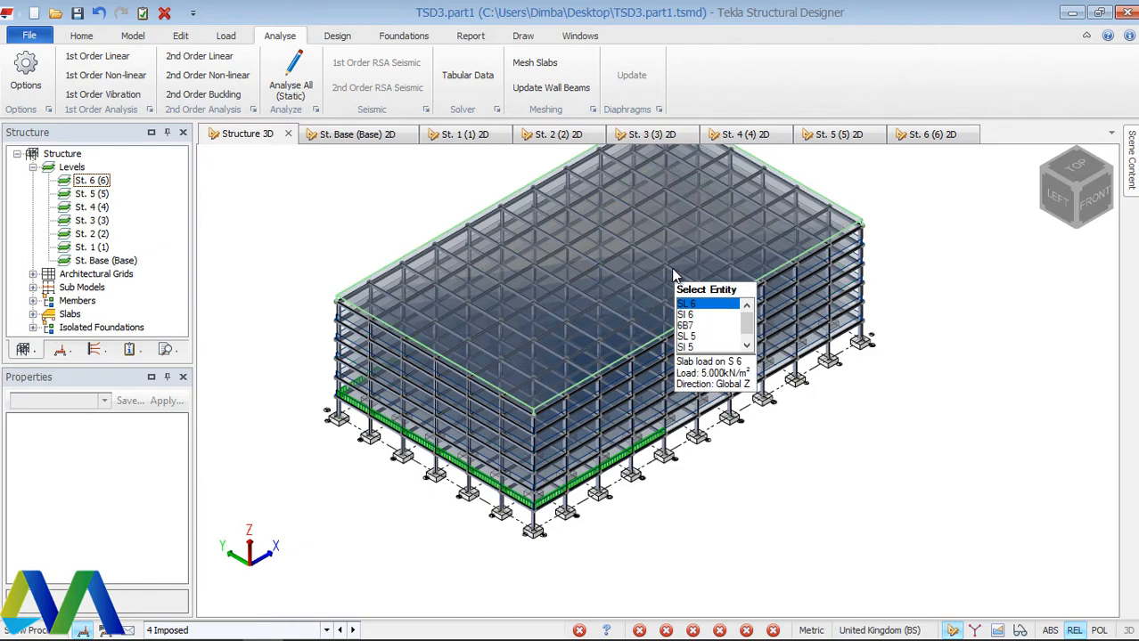
{"action": "left_click", "coordinate": [298, 75]}
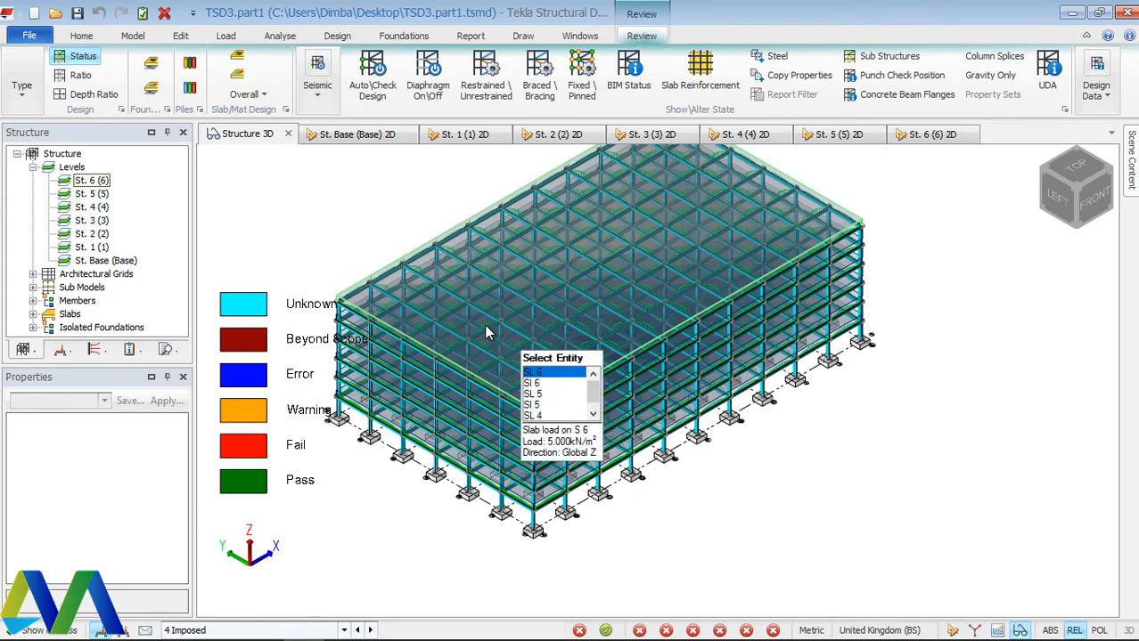
Step: Examine the design status colours of the beams and columns around the building's near corner
{"action": "scroll", "coordinate": [419, 304], "scroll_direction": "up", "scroll_amount": 3}
{"action": "scroll", "coordinate": [420, 312], "scroll_direction": "up", "scroll_amount": 2}
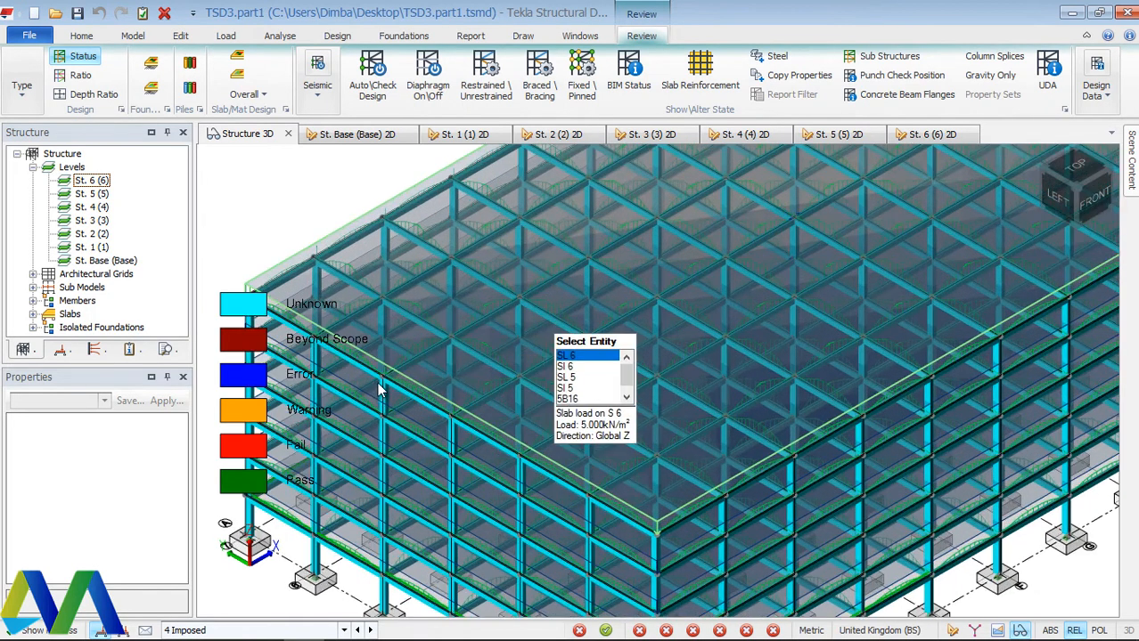
{"action": "scroll", "coordinate": [395, 377], "scroll_direction": "down", "scroll_amount": 3}
{"action": "scroll", "coordinate": [563, 415], "scroll_direction": "down", "scroll_amount": 2}
{"action": "scroll", "coordinate": [579, 392], "scroll_direction": "up", "scroll_amount": 5}
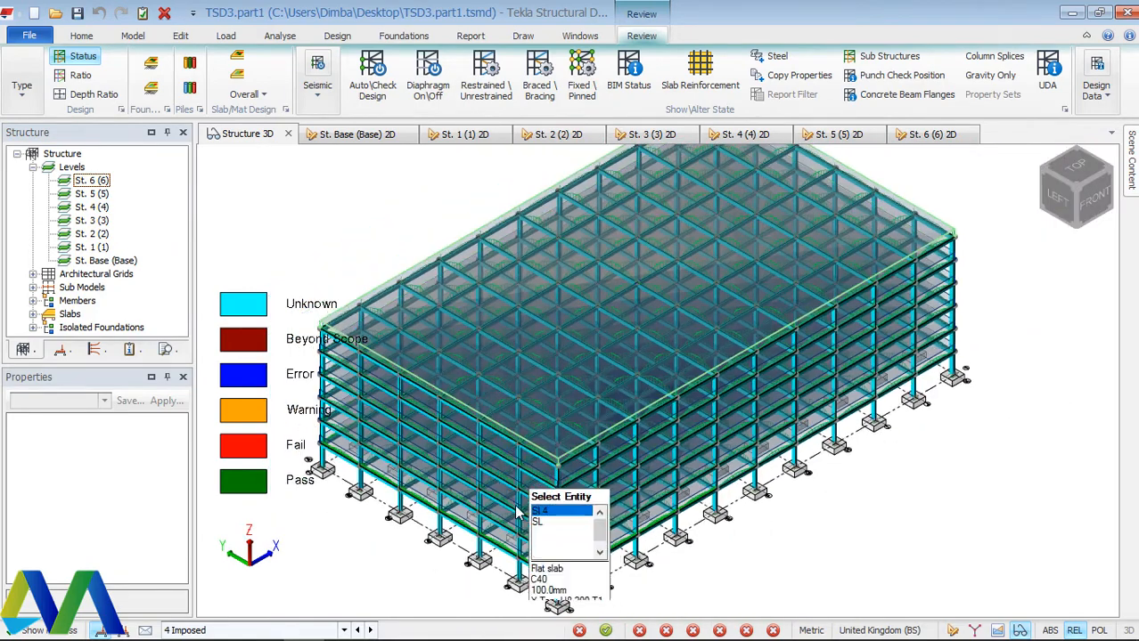
{"action": "scroll", "coordinate": [587, 380], "scroll_direction": "down", "scroll_amount": 3}
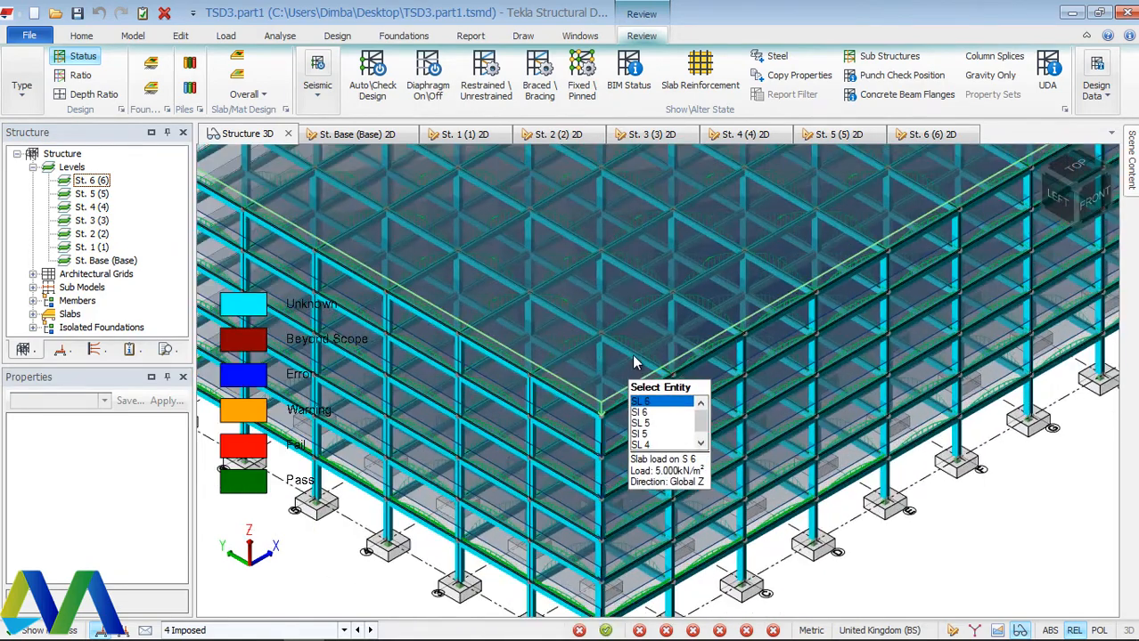
{"action": "scroll", "coordinate": [579, 517], "scroll_direction": "up", "scroll_amount": 5}
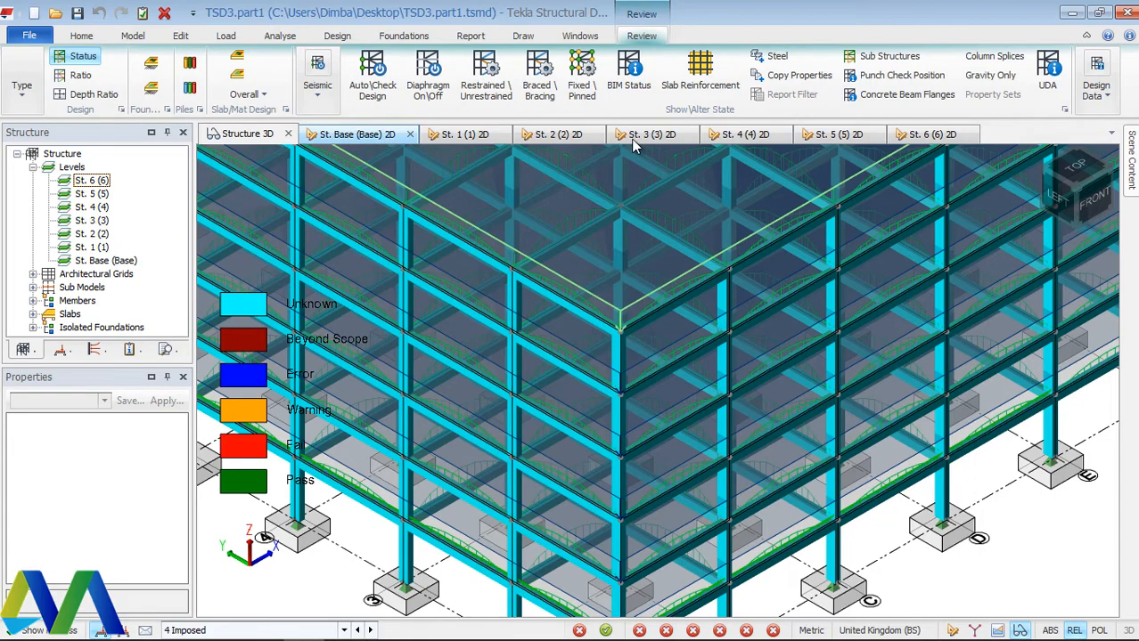
{"action": "scroll", "coordinate": [562, 439], "scroll_direction": "up", "scroll_amount": 4}
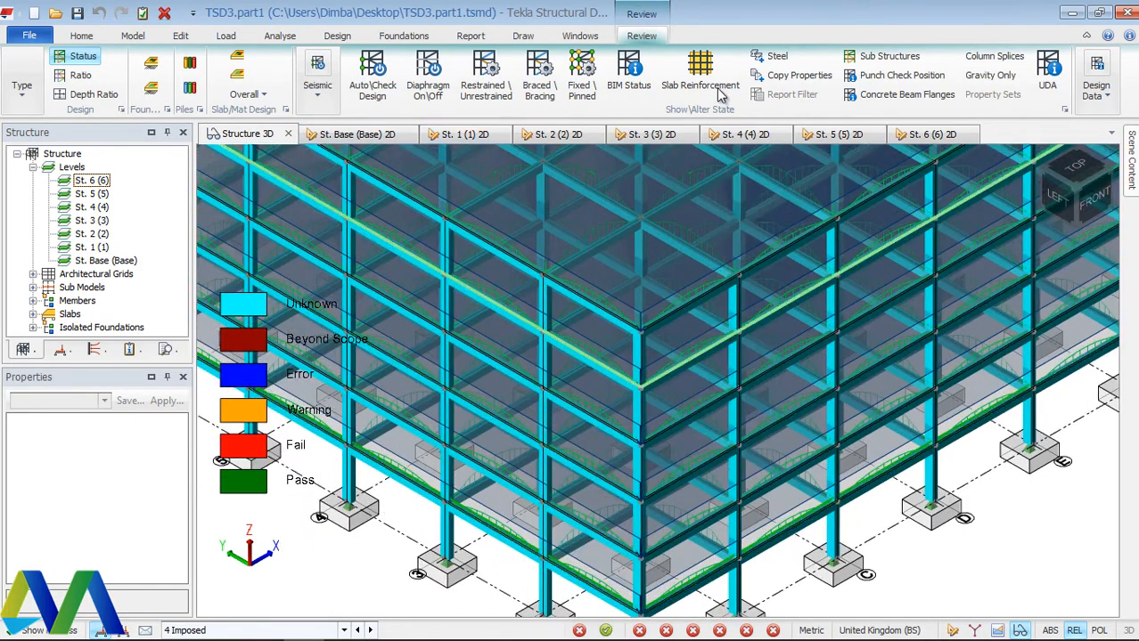
{"action": "left_click", "coordinate": [64, 56]}
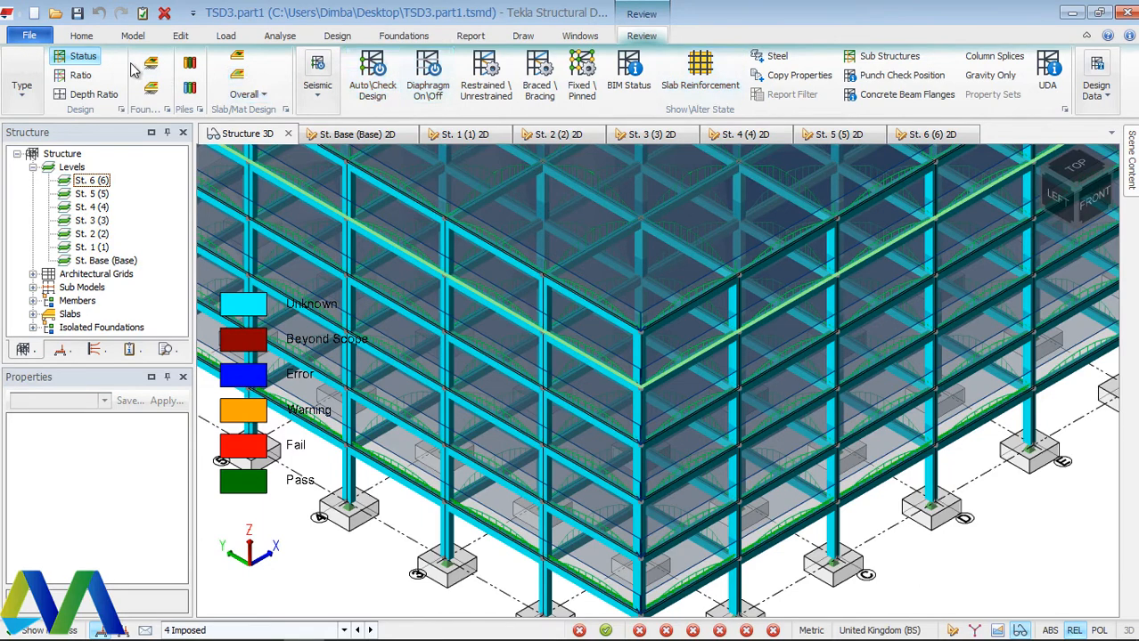
Step: Review the bottom slab panel reinforcement across the structure, followed by the BIM status of its elements
{"action": "left_click", "coordinate": [701, 78]}
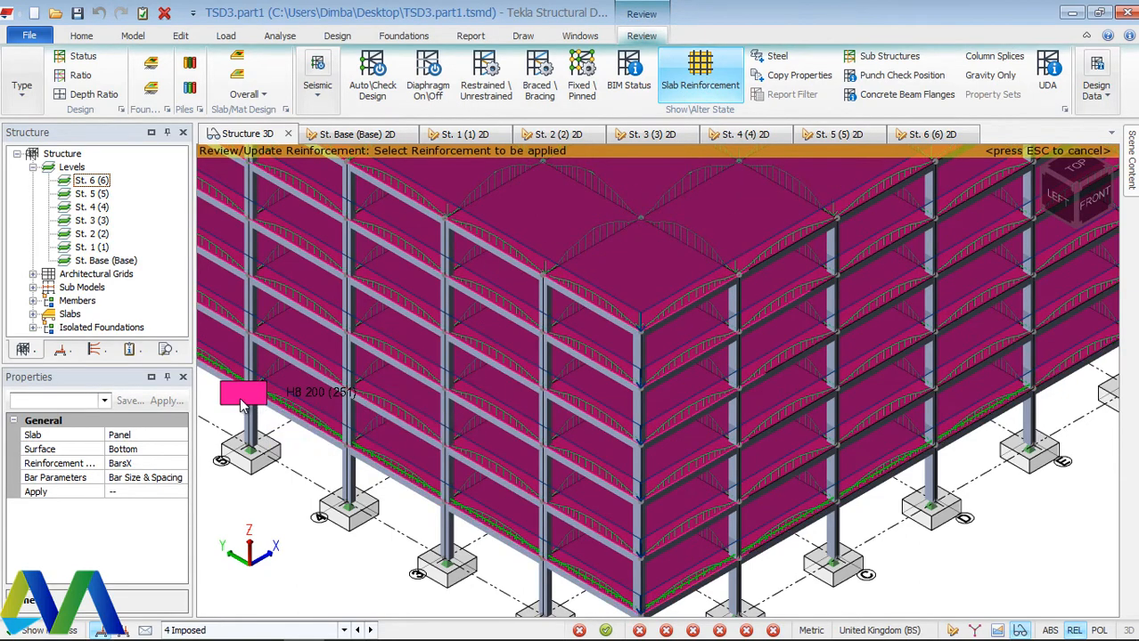
{"action": "left_click", "coordinate": [353, 402]}
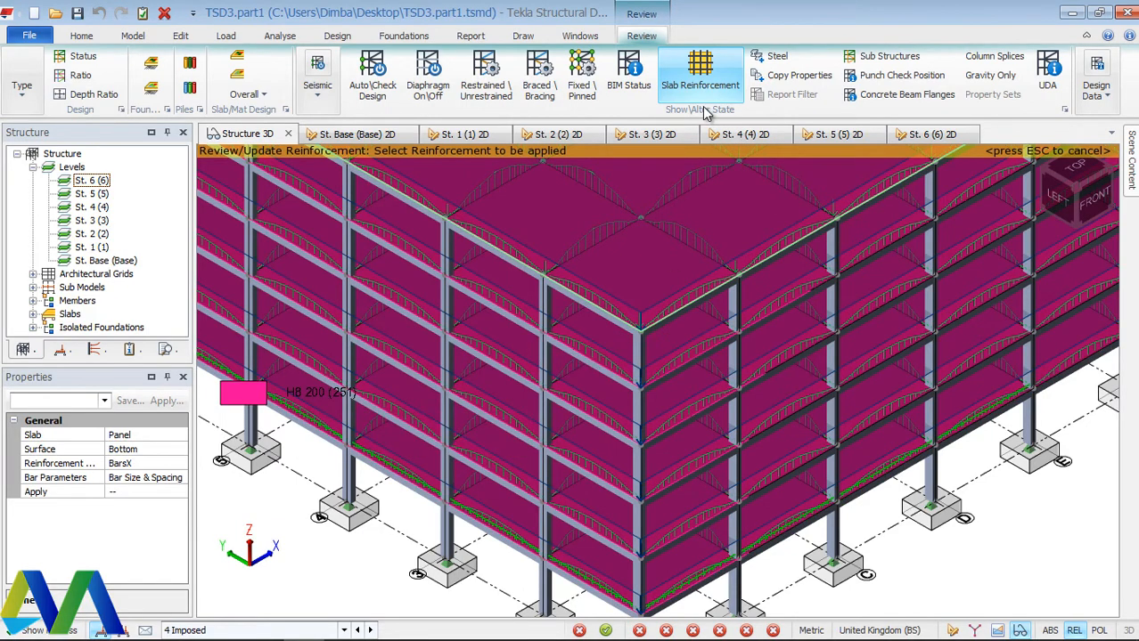
{"action": "left_click", "coordinate": [628, 76]}
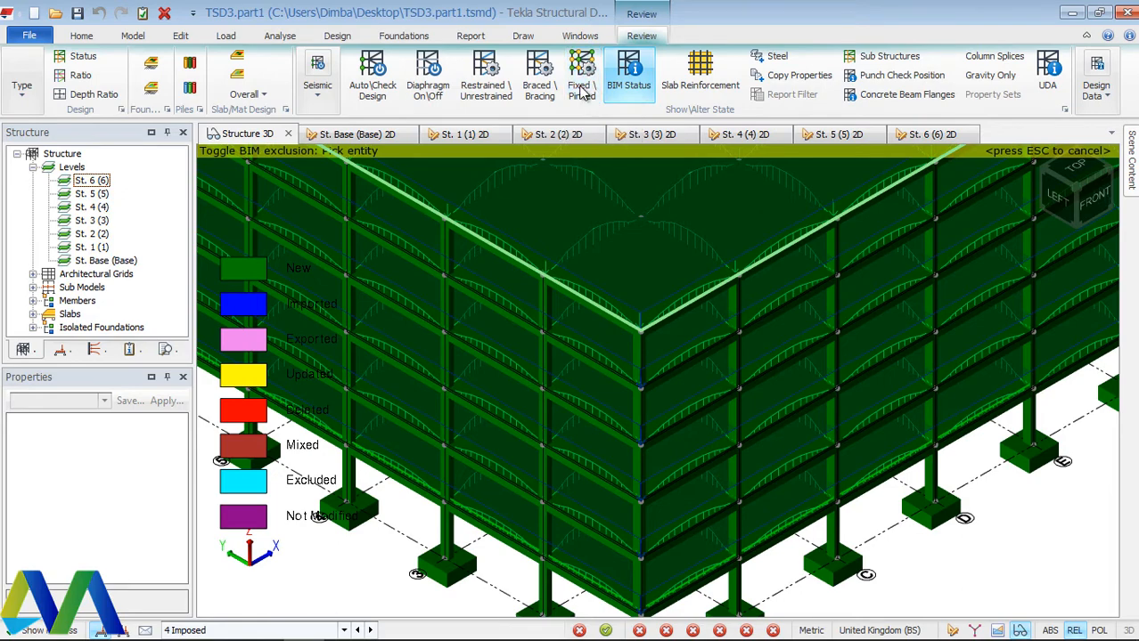
Step: Review the frame's element states in turn: fixity, bracing, restraint and diaphragm inclusion
{"action": "left_click", "coordinate": [580, 89]}
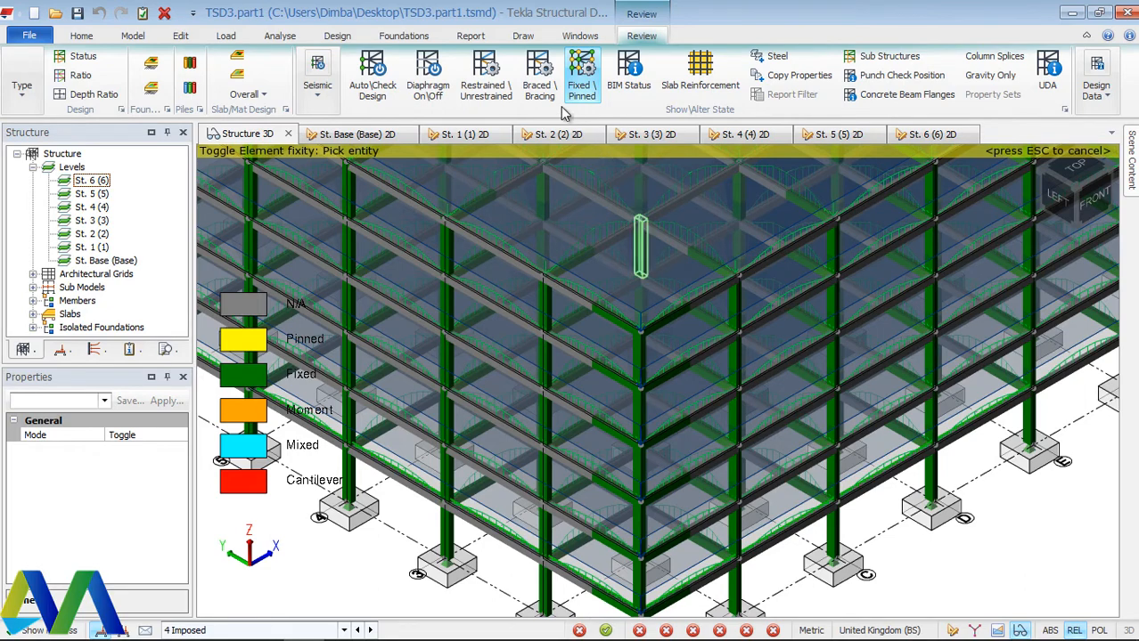
{"action": "left_click", "coordinate": [541, 87]}
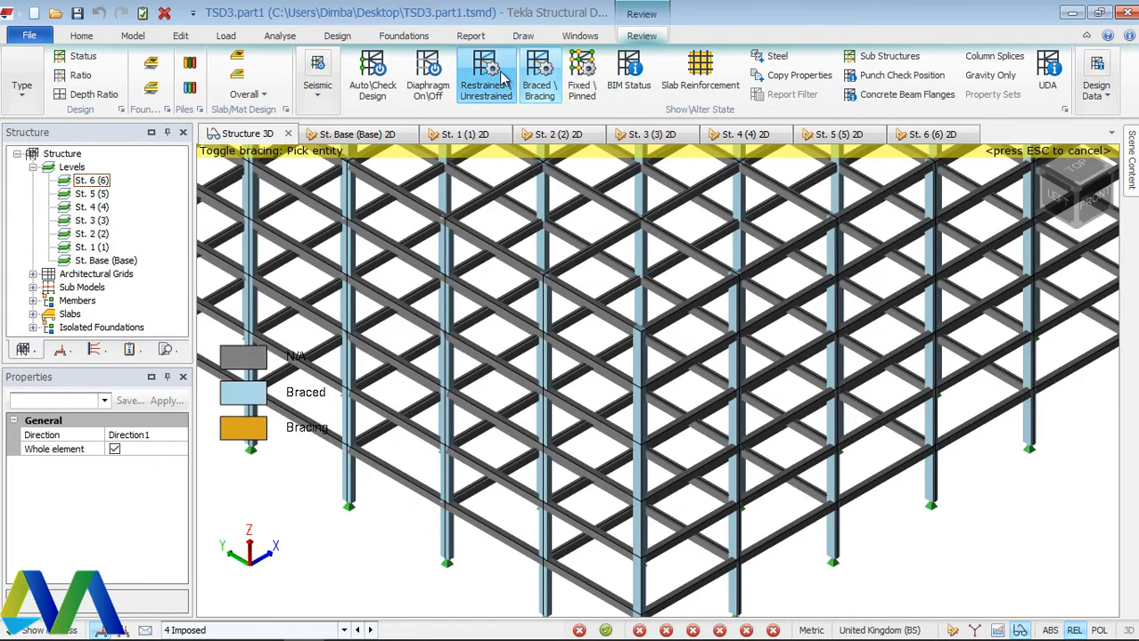
{"action": "left_click", "coordinate": [490, 78]}
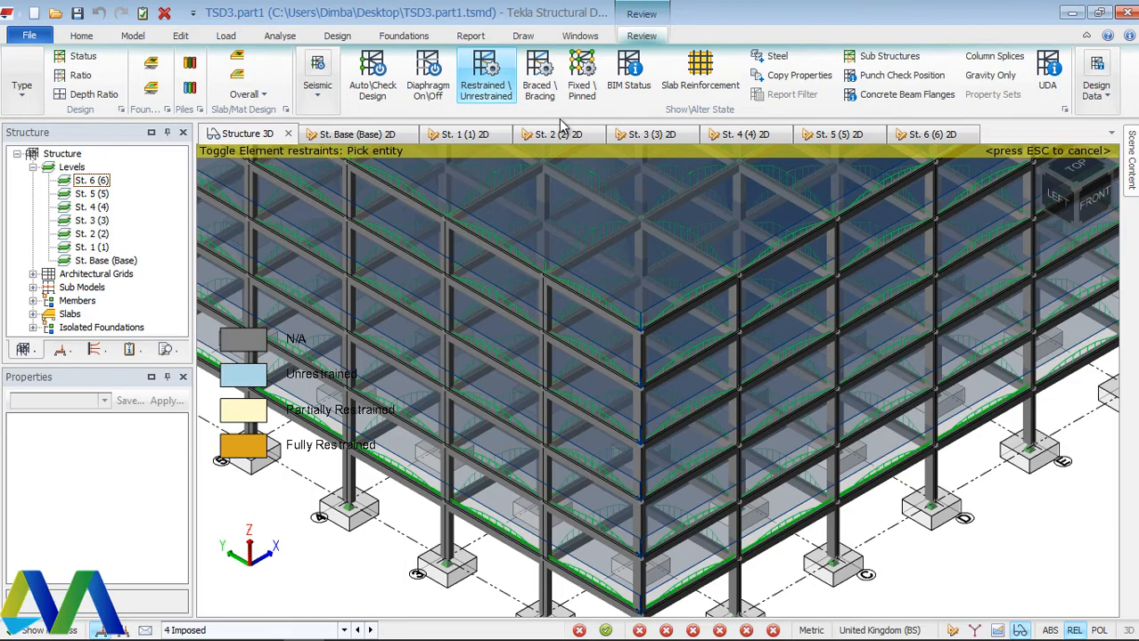
{"action": "left_click", "coordinate": [429, 76]}
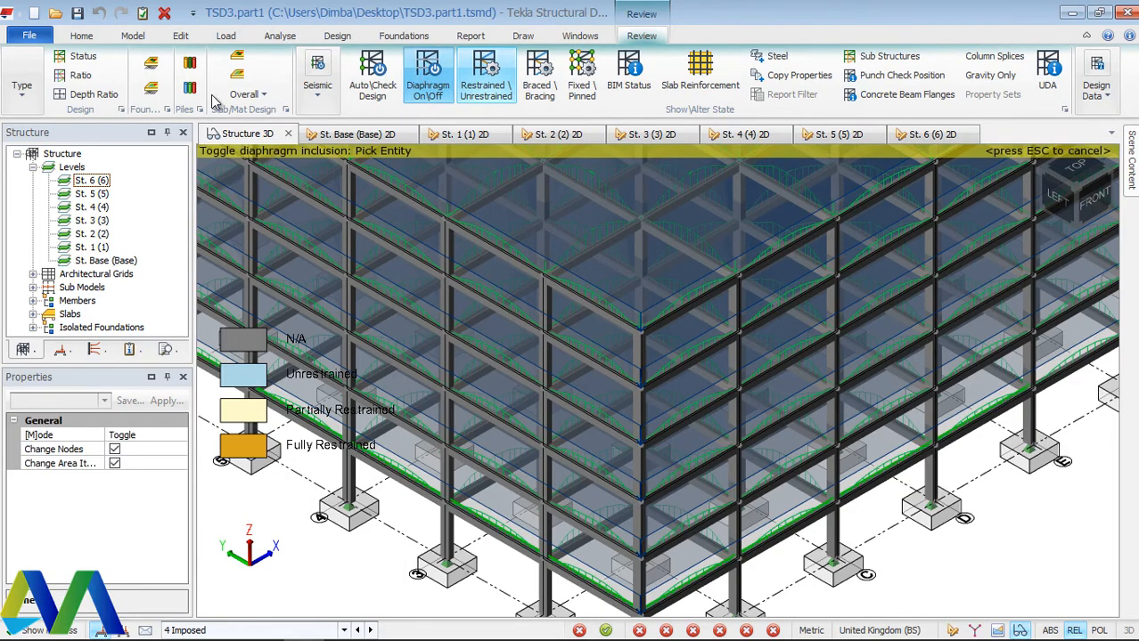
Step: Show the design status of the members again and inspect the lower corner of the frame
{"action": "left_click", "coordinate": [80, 57]}
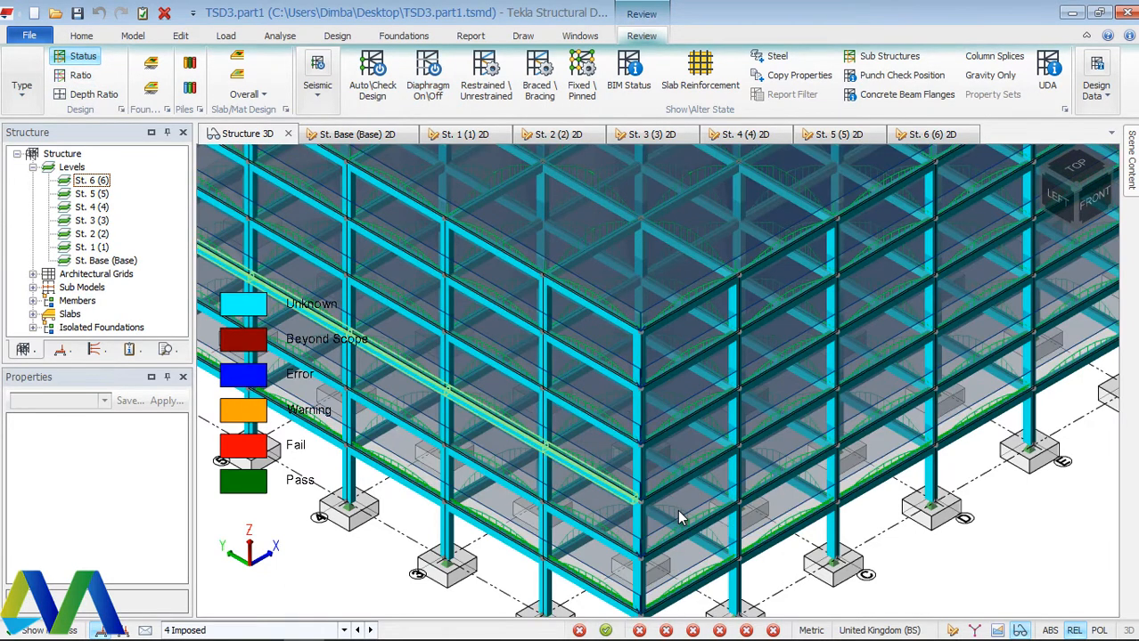
{"action": "scroll", "coordinate": [677, 509], "scroll_direction": "up", "scroll_amount": 2}
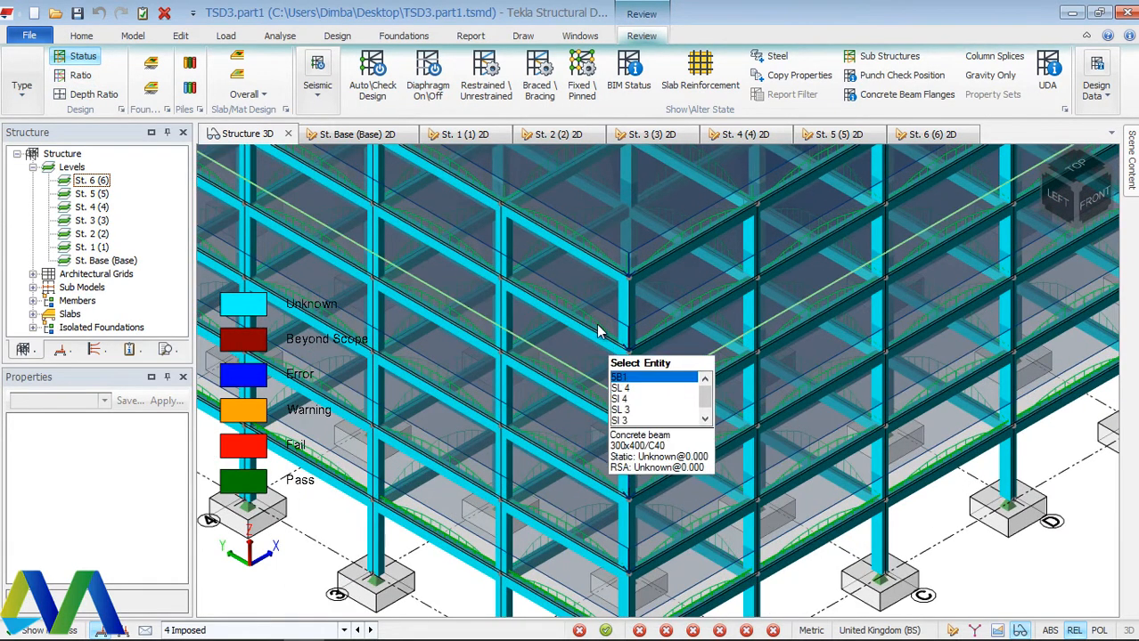
{"action": "scroll", "coordinate": [598, 330], "scroll_direction": "down", "scroll_amount": 2}
{"action": "scroll", "coordinate": [614, 312], "scroll_direction": "down", "scroll_amount": 1}
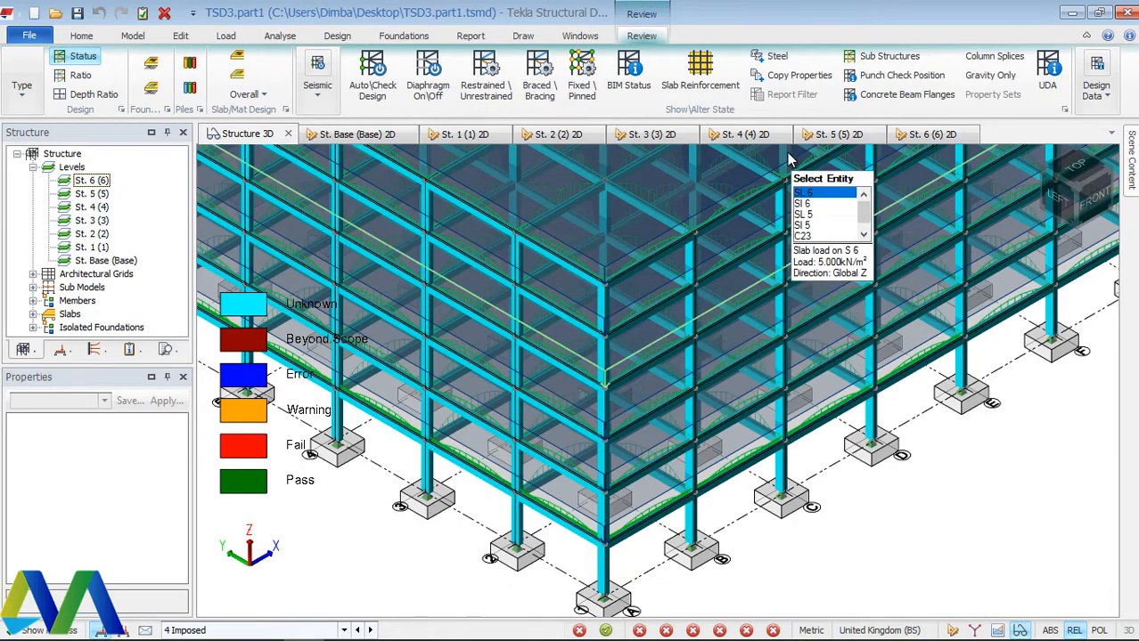
Step: Generate the Solver Model Data report for the structure
{"action": "left_click", "coordinate": [472, 37]}
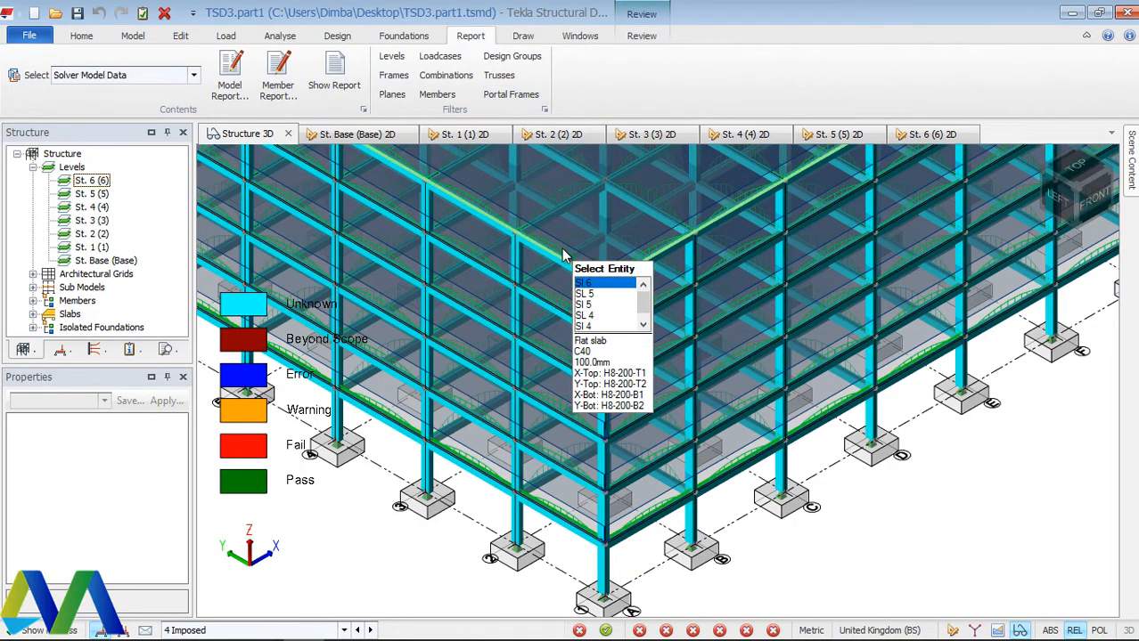
{"action": "left_click", "coordinate": [335, 76]}
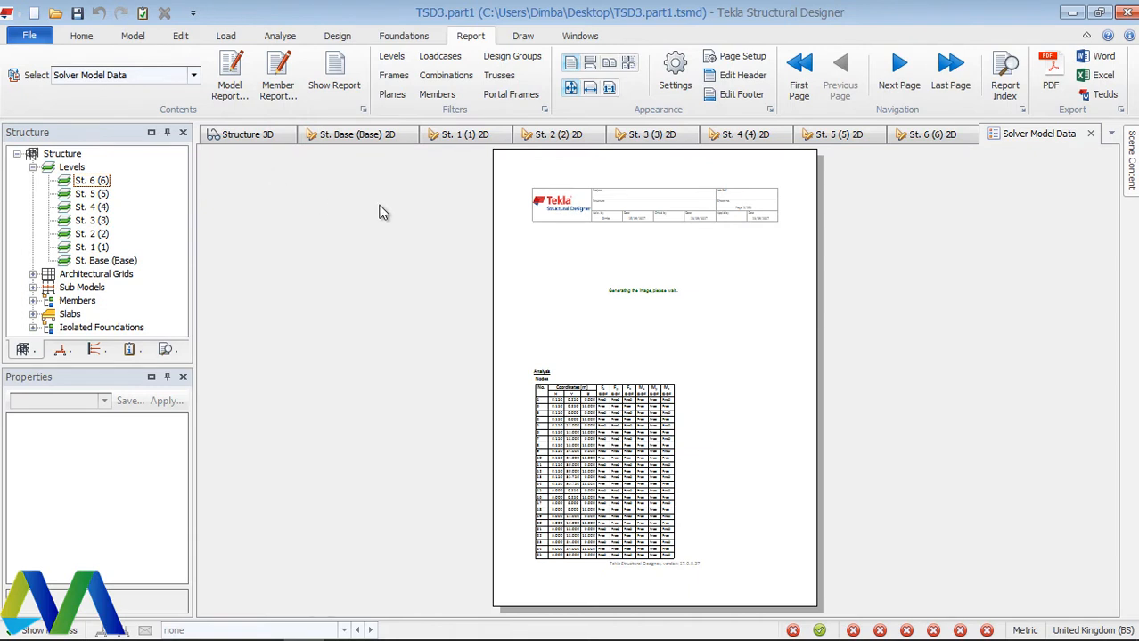
{"action": "mouse_move", "coordinate": [618, 457]}
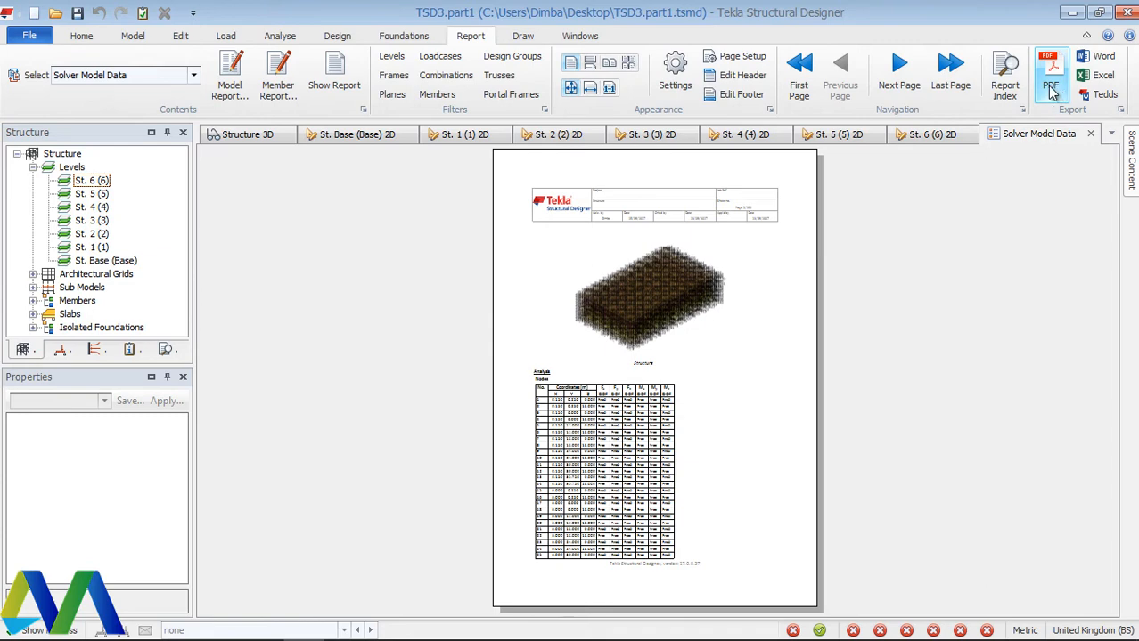
Step: Compare the 3D structure with the Solver Model Data report, ending with a look at the frame's near corner
{"action": "left_click", "coordinate": [275, 144]}
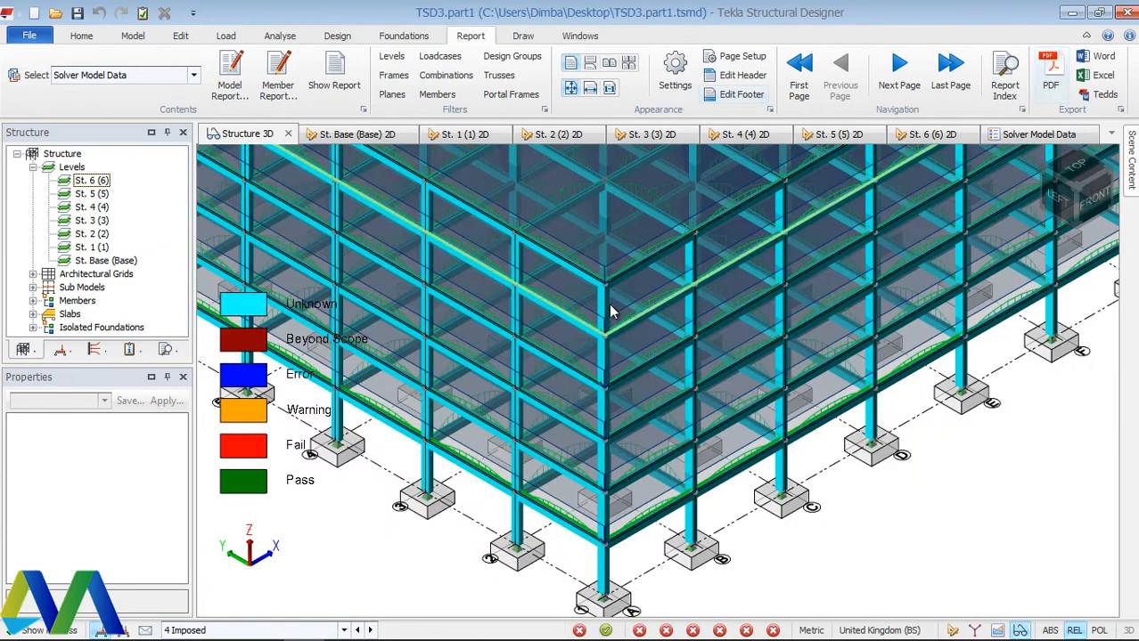
{"action": "left_click", "coordinate": [1036, 138]}
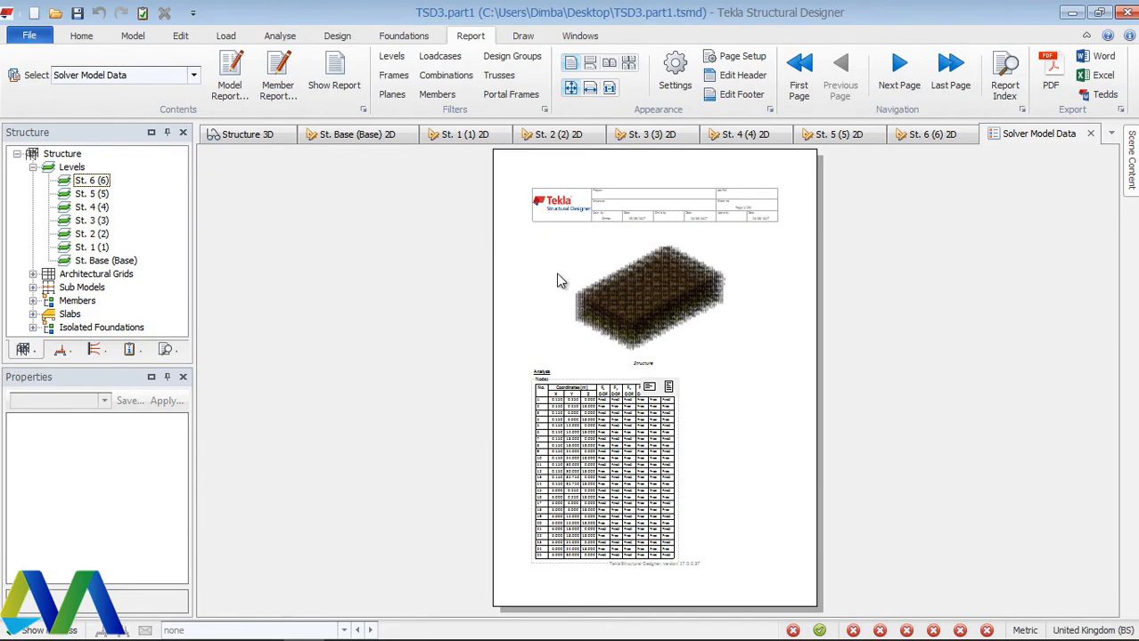
{"action": "left_click", "coordinate": [251, 135]}
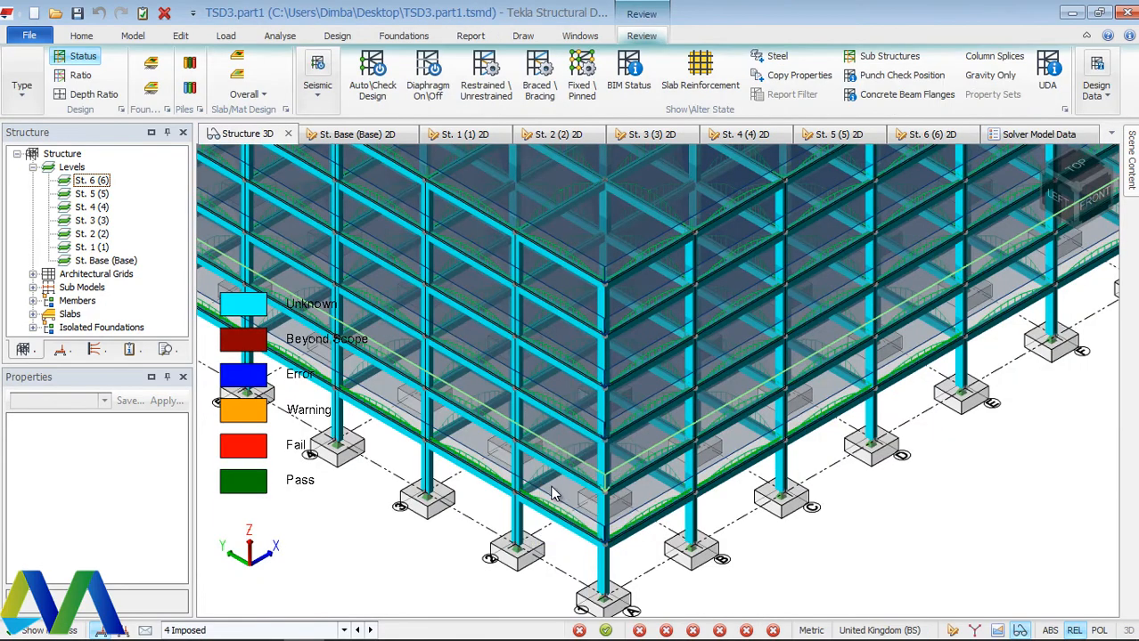
{"action": "scroll", "coordinate": [694, 217], "scroll_direction": "up", "scroll_amount": 3}
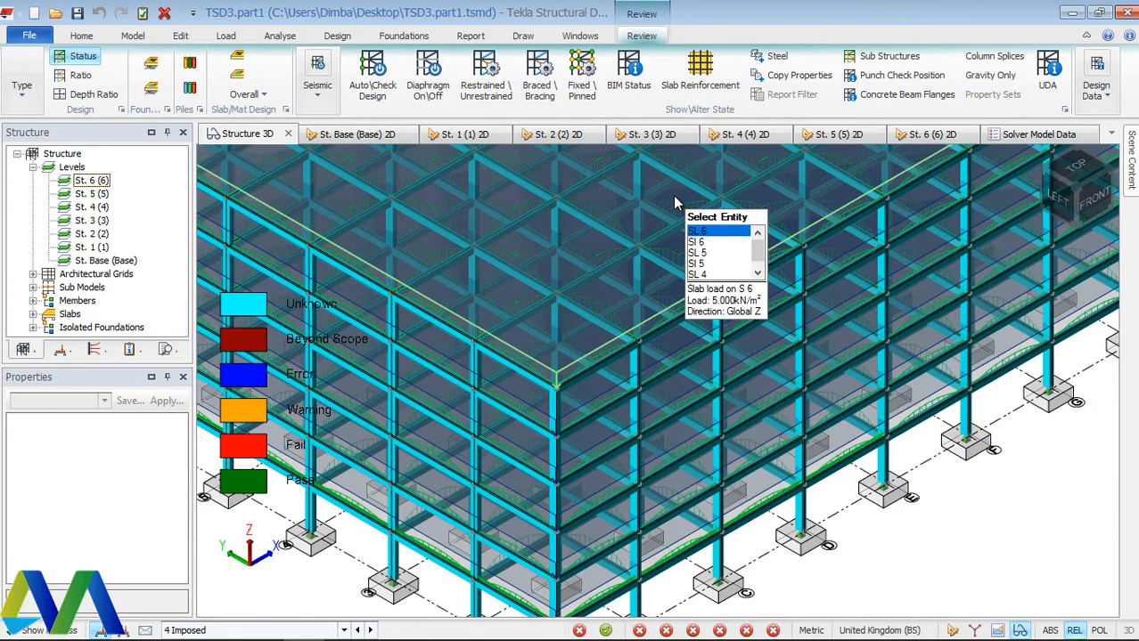
{"action": "scroll", "coordinate": [624, 221], "scroll_direction": "down", "scroll_amount": 2}
{"action": "scroll", "coordinate": [655, 541], "scroll_direction": "up", "scroll_amount": 2}
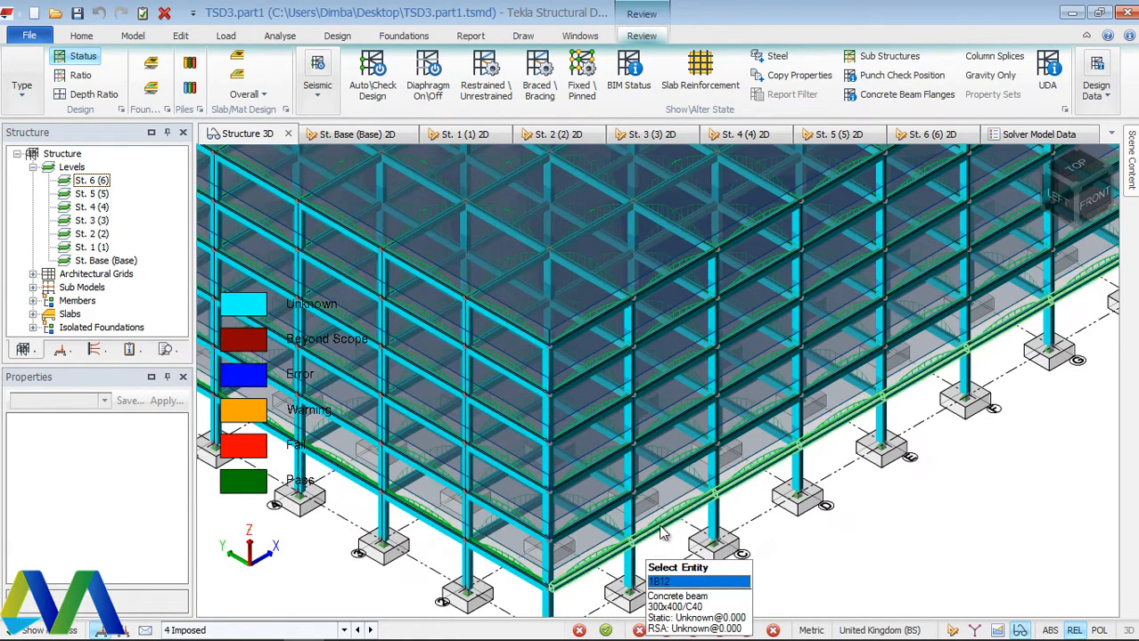